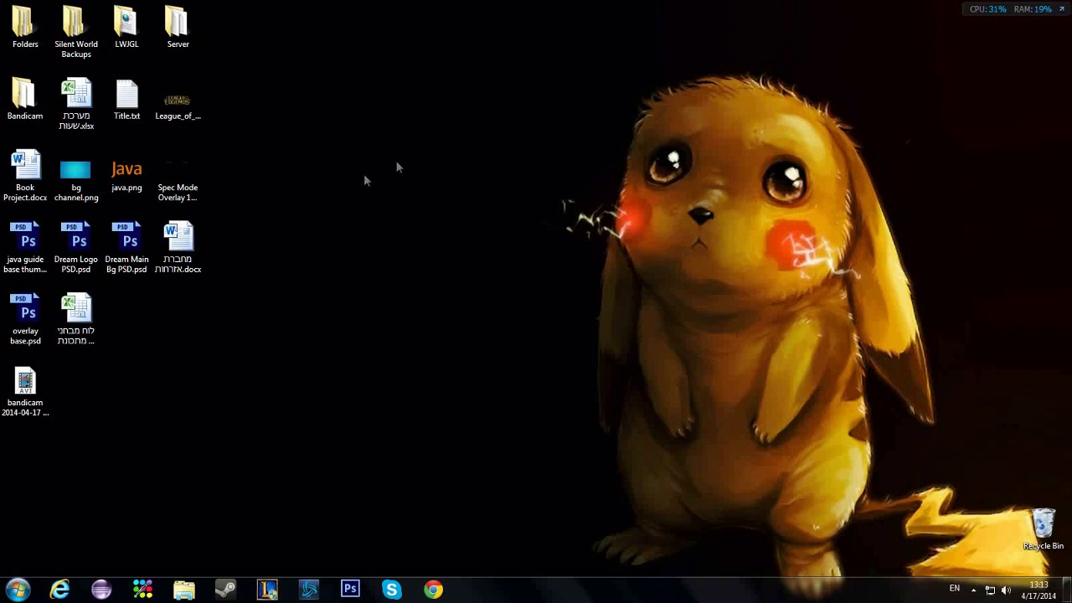
Browse from Computer through Local Disk (D:) and Games & Programs into the inner League of Legends folder
{"action": "left_click", "coordinate": [18, 590]}
{"action": "left_click", "coordinate": [235, 390]}
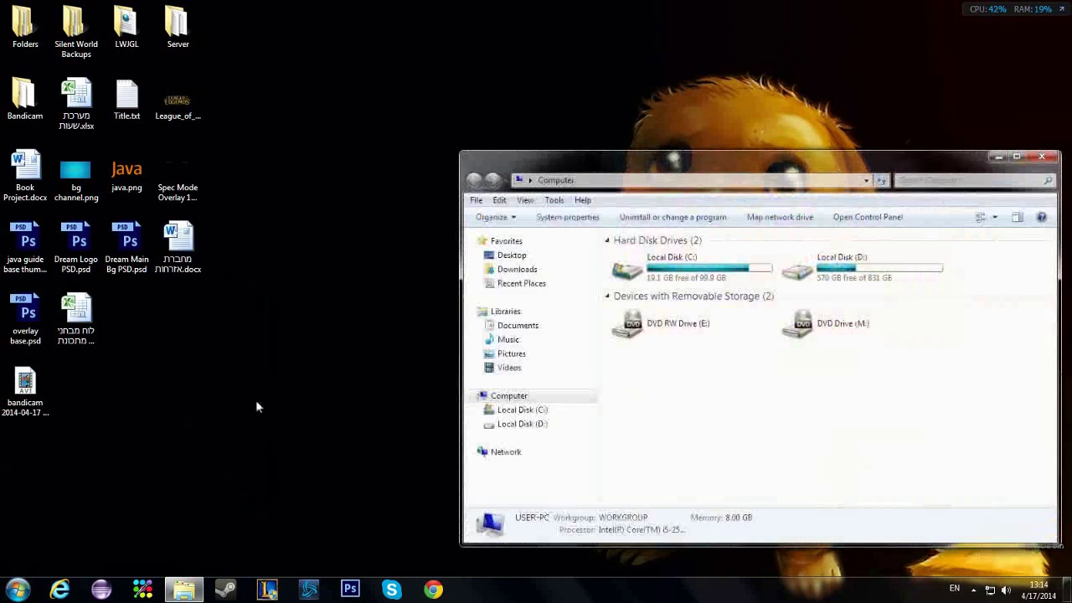
{"action": "left_click", "coordinate": [521, 425]}
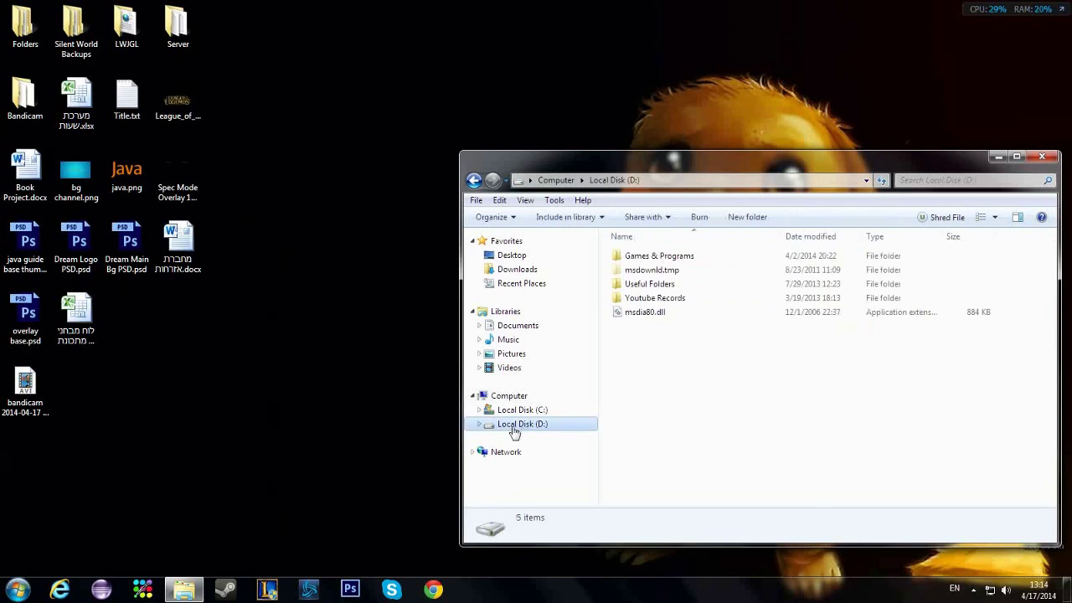
{"action": "double_click", "coordinate": [676, 259]}
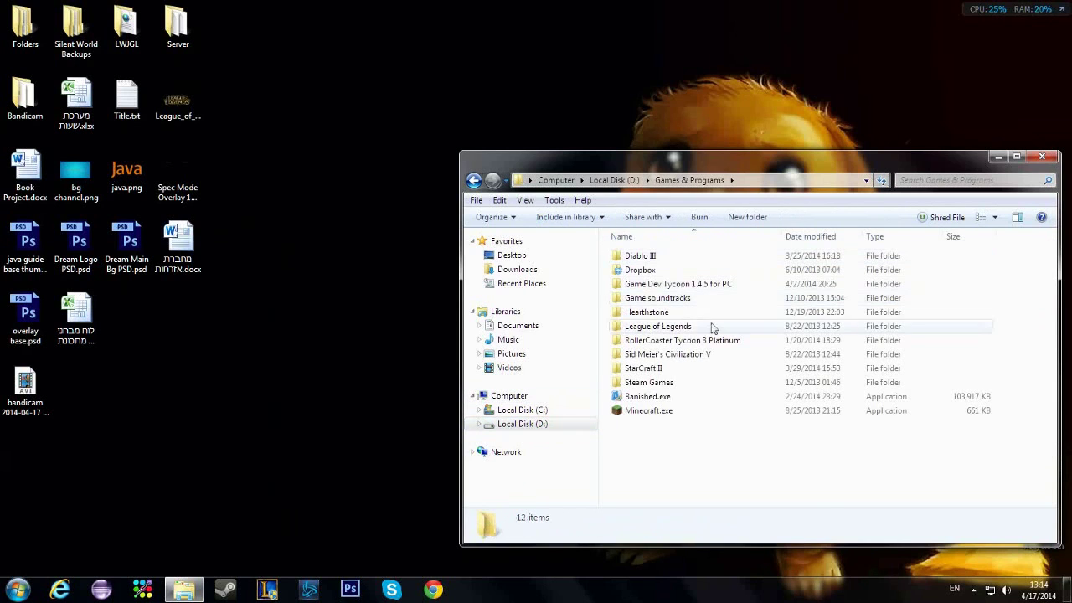
{"action": "double_click", "coordinate": [680, 327]}
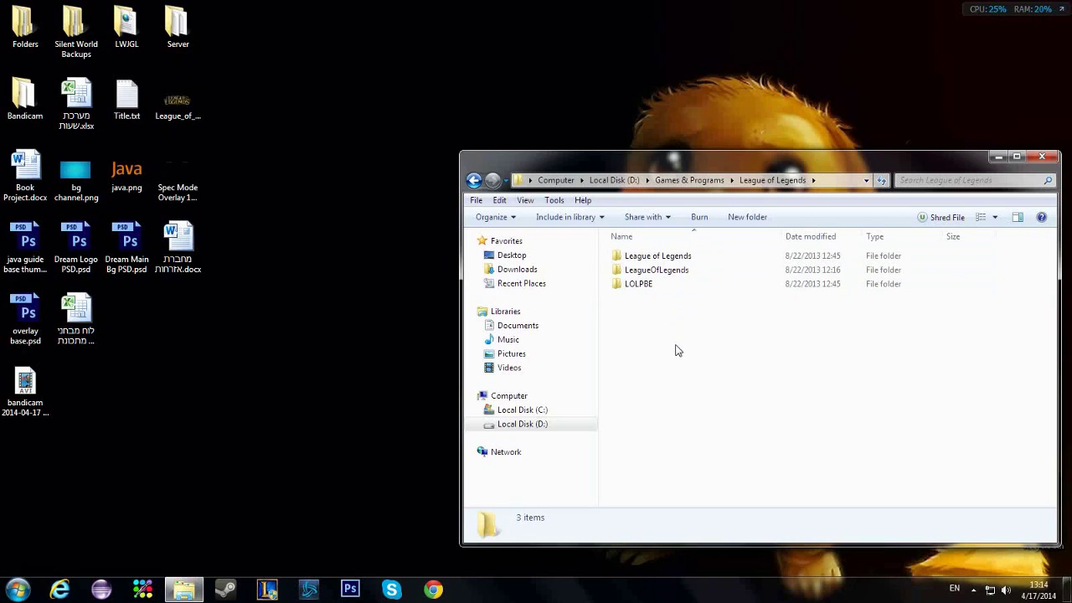
{"action": "double_click", "coordinate": [642, 261]}
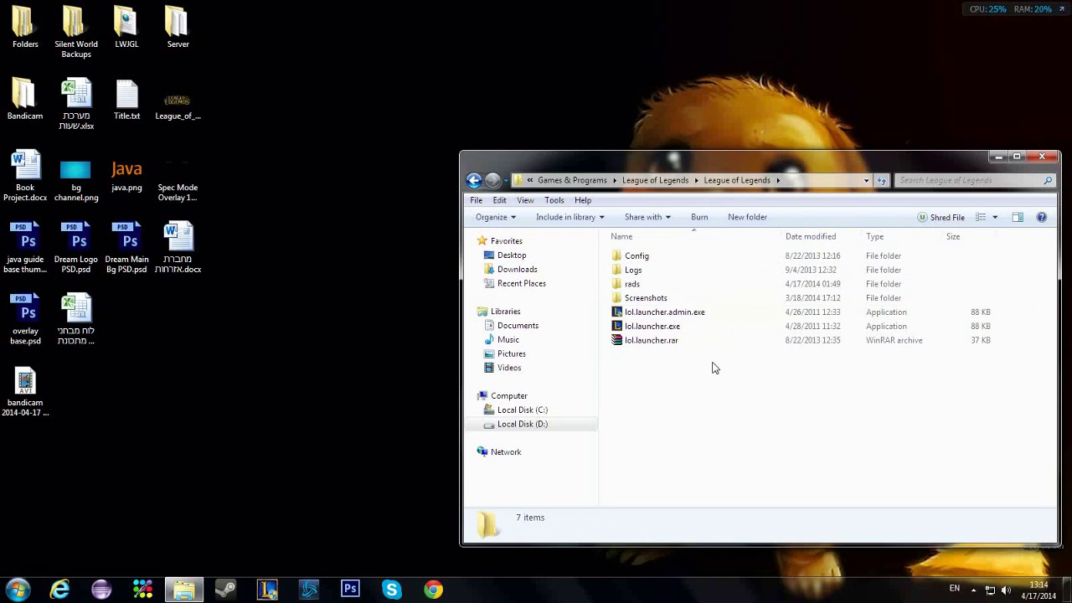
Open Logs and confirm Game - R3d Logs and Maestro Logs are empty, ending in Game - R3d Logs
{"action": "double_click", "coordinate": [636, 271]}
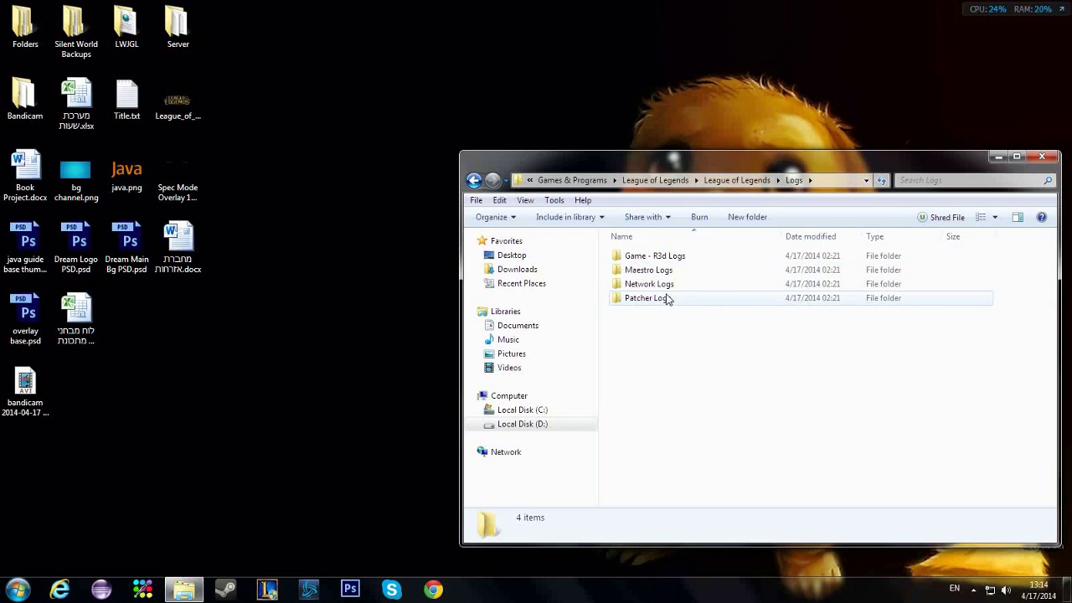
{"action": "double_click", "coordinate": [655, 256]}
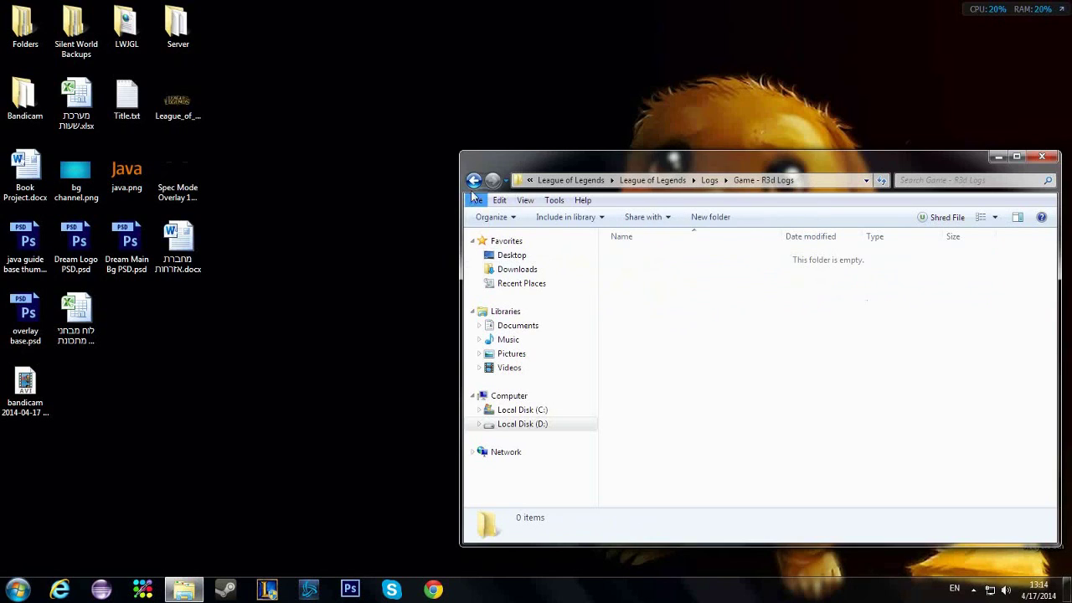
{"action": "left_click", "coordinate": [473, 180]}
{"action": "double_click", "coordinate": [628, 270]}
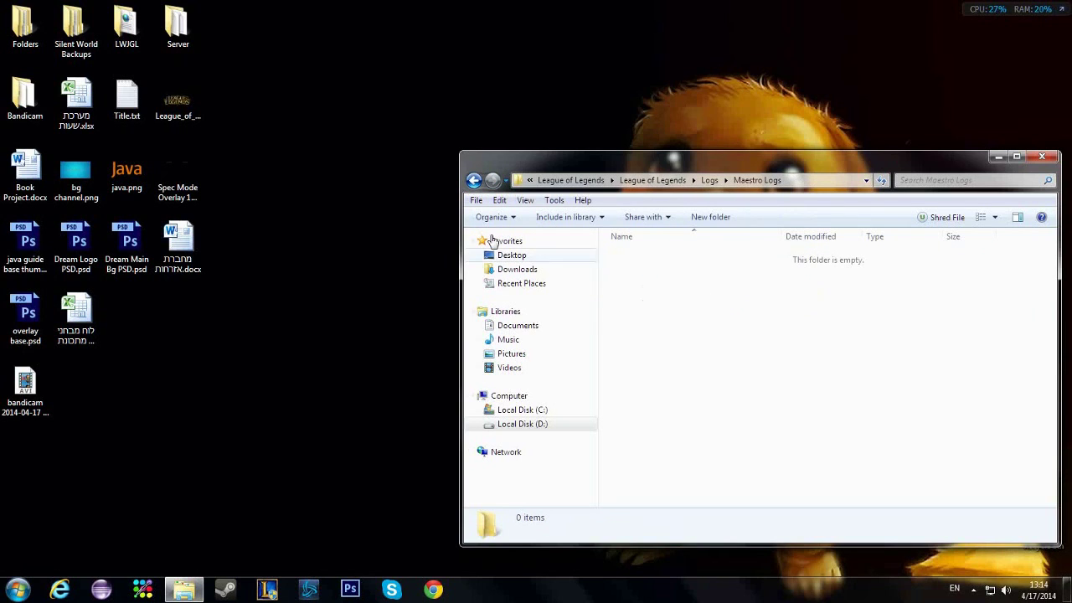
{"action": "left_click", "coordinate": [473, 181]}
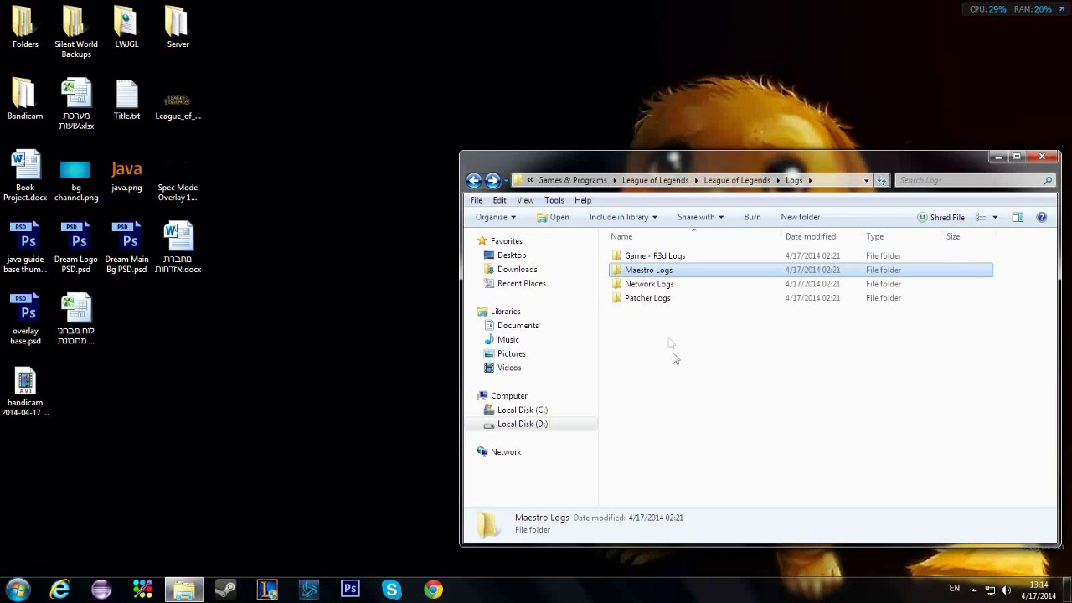
{"action": "double_click", "coordinate": [646, 262]}
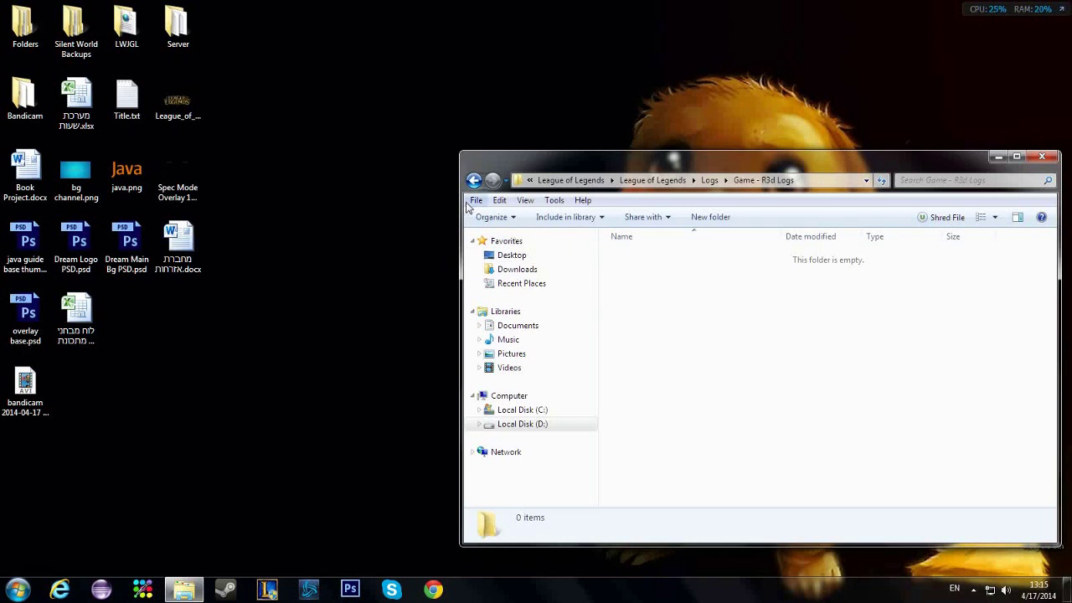
Empty the Recycle Bin from its desktop right-click menu and confirm permanent deletion
{"action": "left_click_drag", "start_coordinate": [671, 172], "coordinate": [403, 165]}
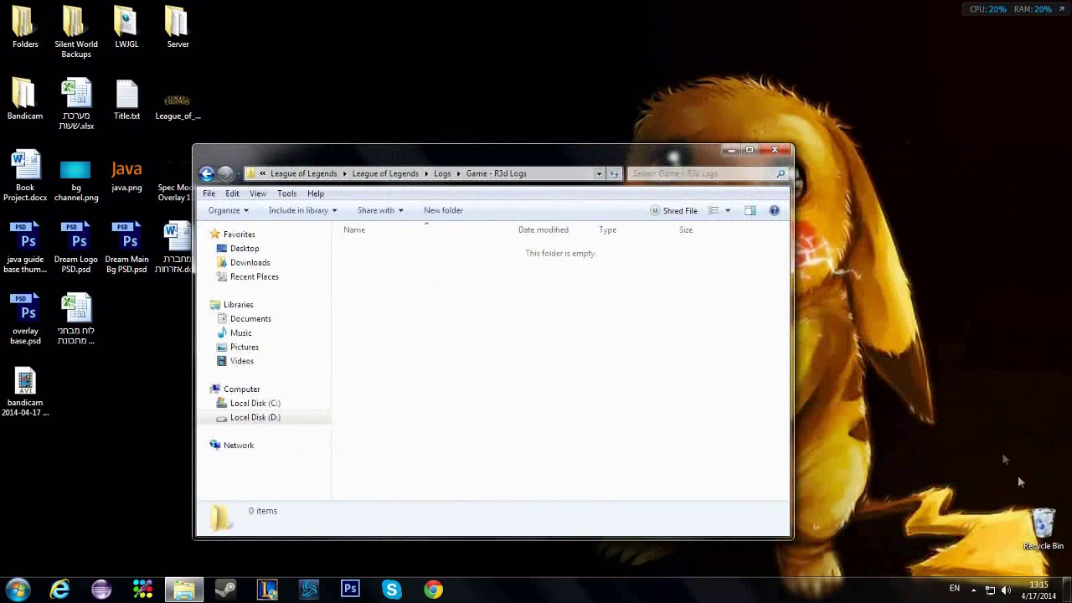
{"action": "right_click", "coordinate": [1047, 526]}
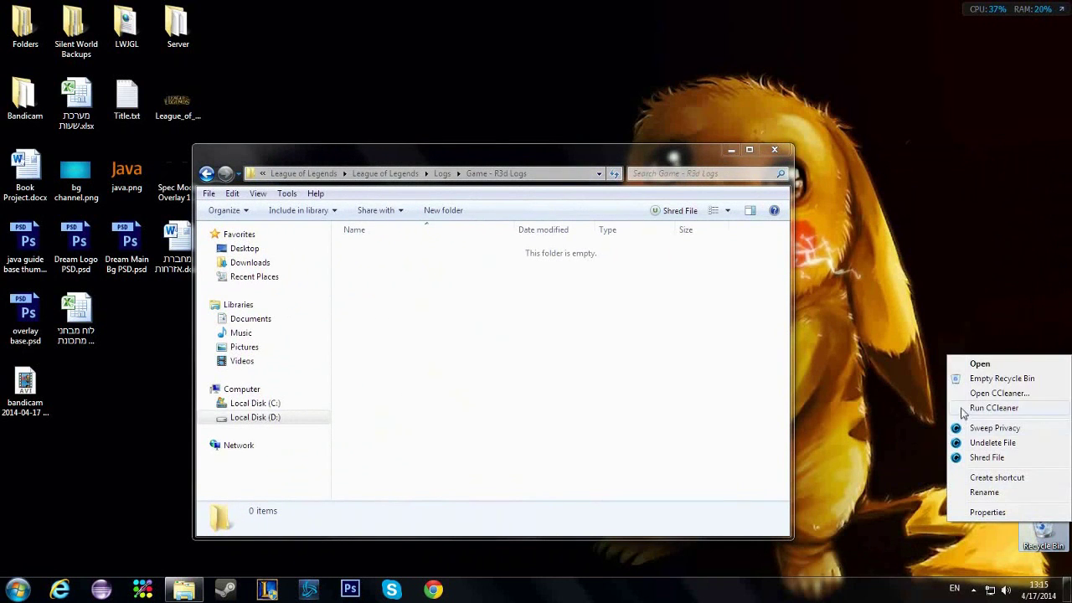
{"action": "left_click", "coordinate": [972, 378]}
{"action": "left_click", "coordinate": [588, 304]}
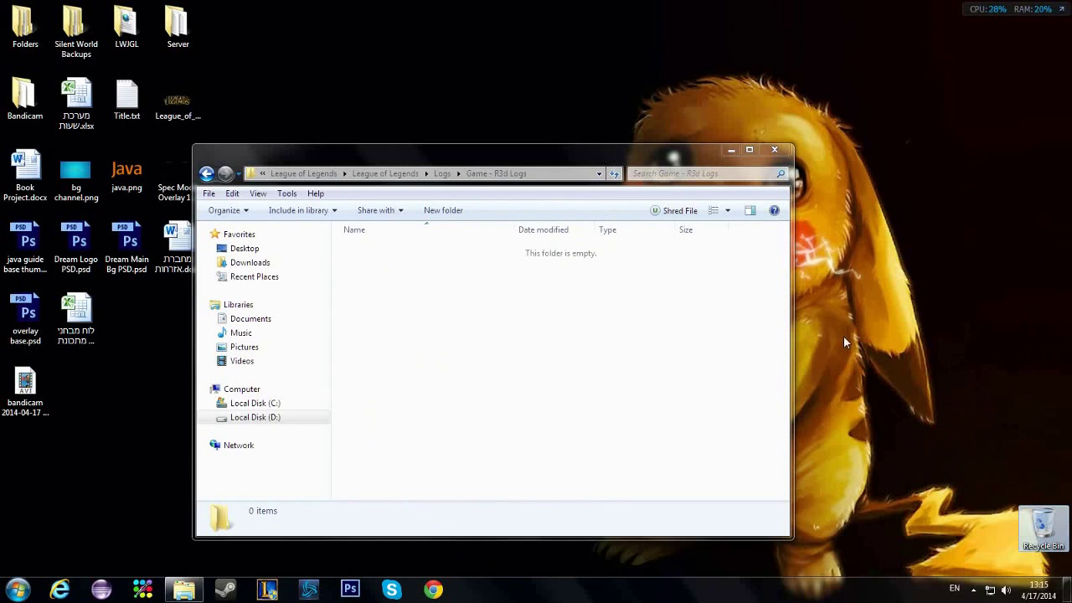
Back in Logs, check that Maestro, Network and Game - R3d Logs are empty, then close the window
{"action": "left_click_drag", "start_coordinate": [623, 162], "coordinate": [782, 158]}
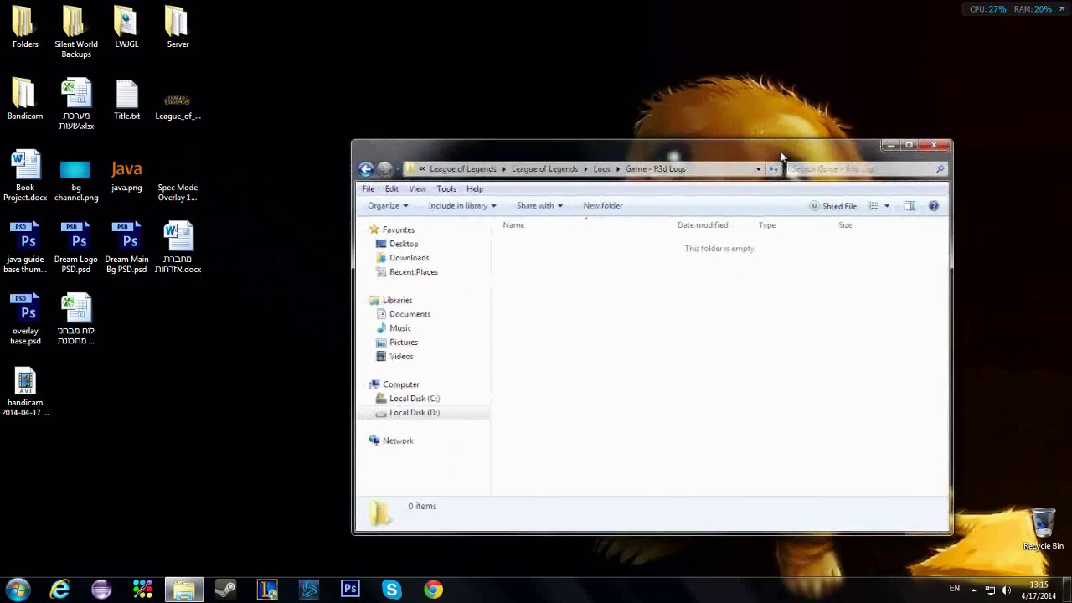
{"action": "left_click", "coordinate": [367, 174]}
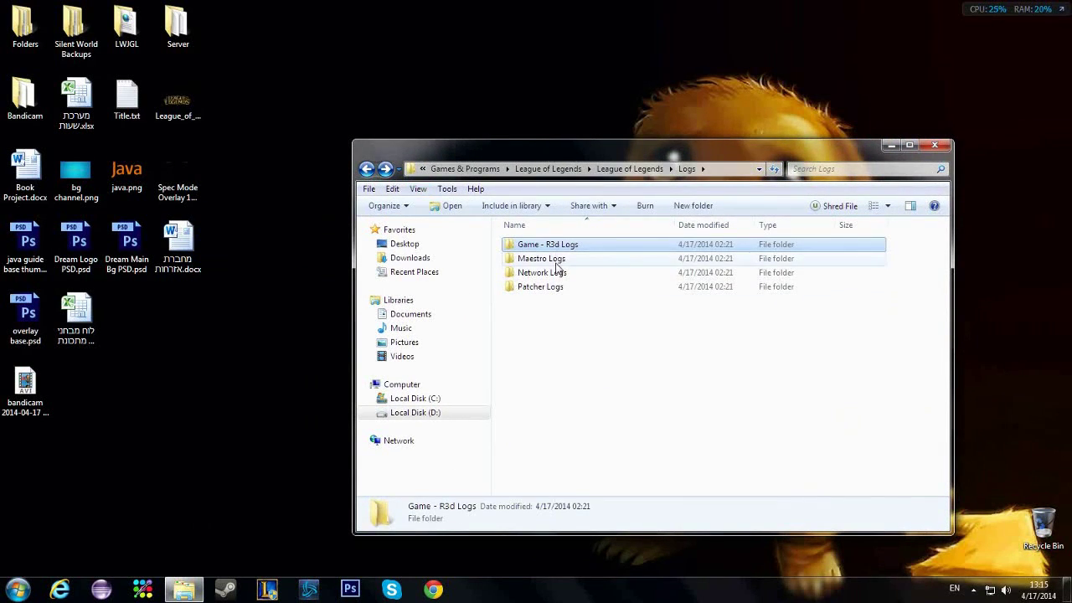
{"action": "double_click", "coordinate": [555, 256]}
{"action": "left_click", "coordinate": [367, 170]}
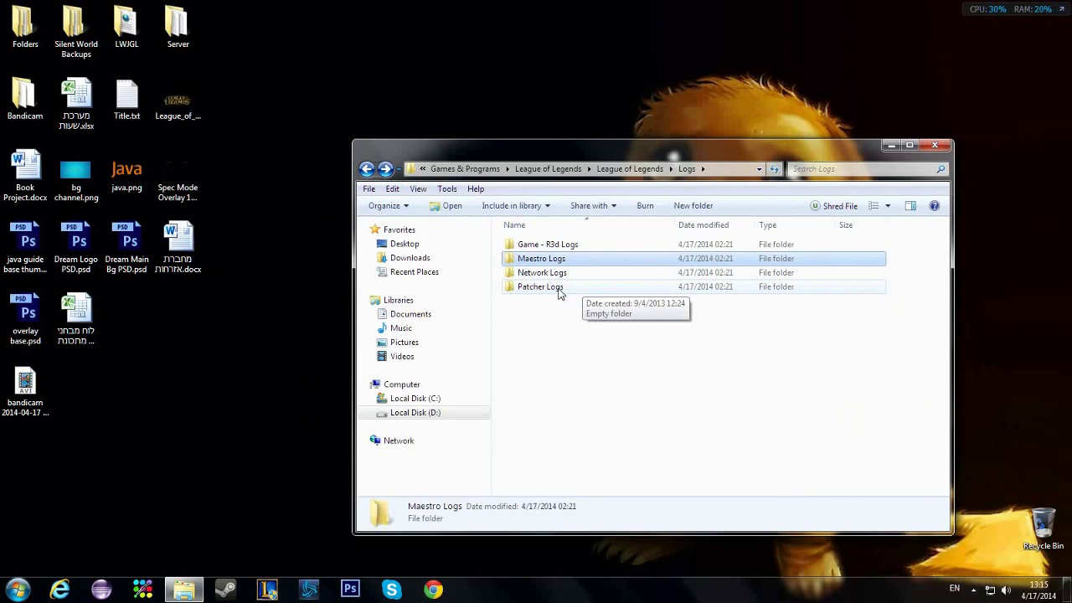
{"action": "left_click", "coordinate": [564, 276]}
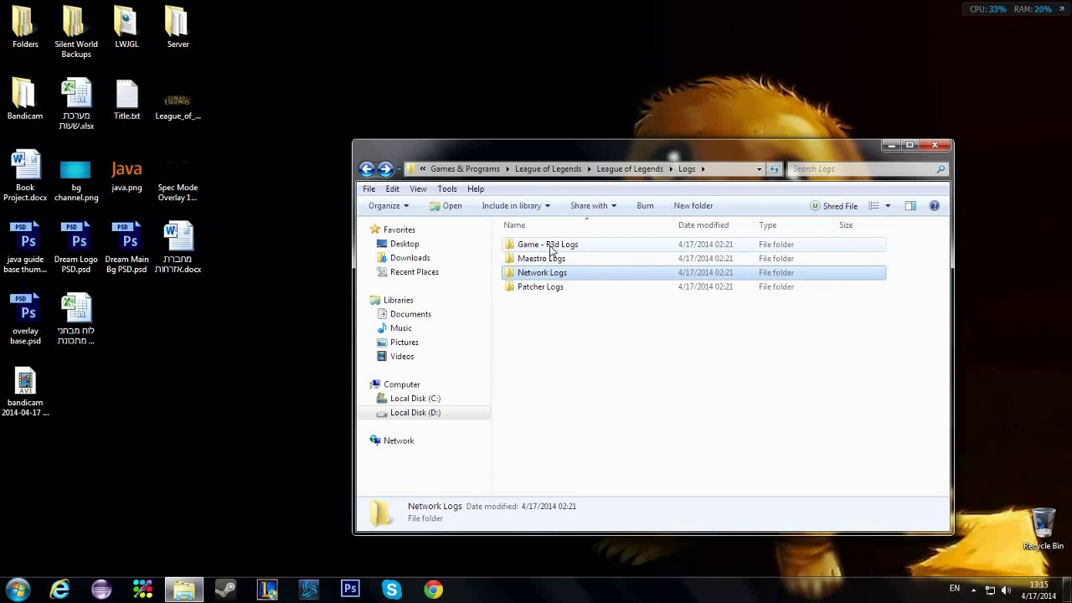
{"action": "mouse_move", "coordinate": [548, 245]}
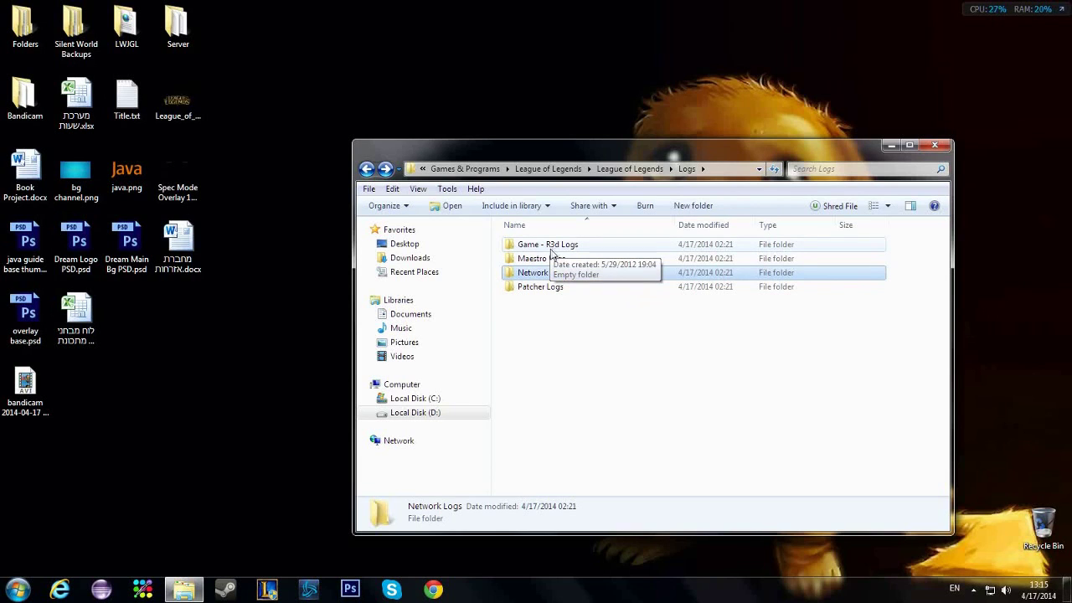
{"action": "left_click", "coordinate": [557, 246]}
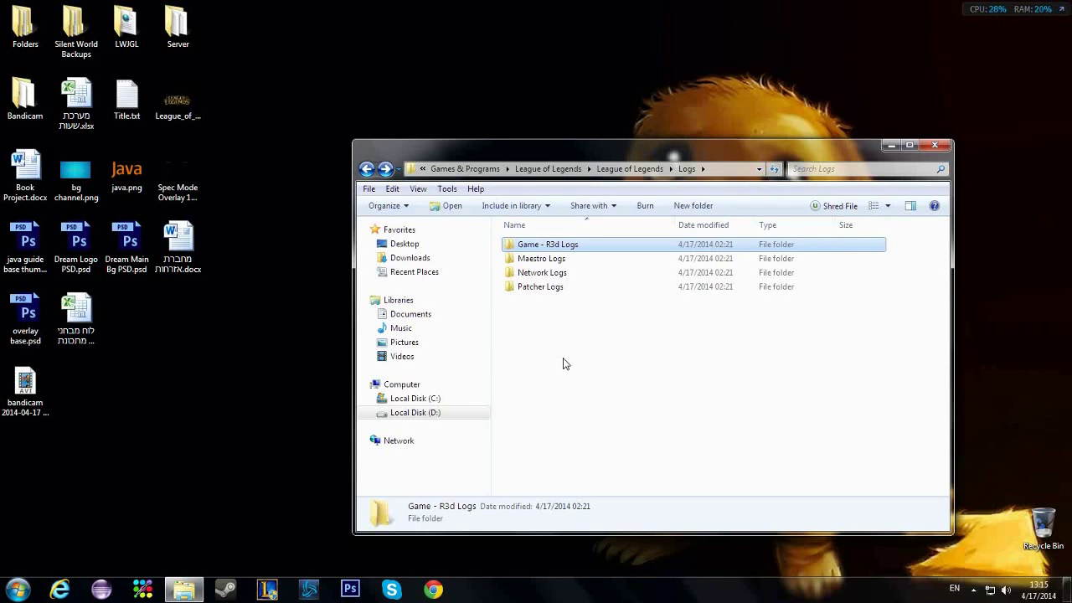
{"action": "left_click", "coordinate": [933, 148]}
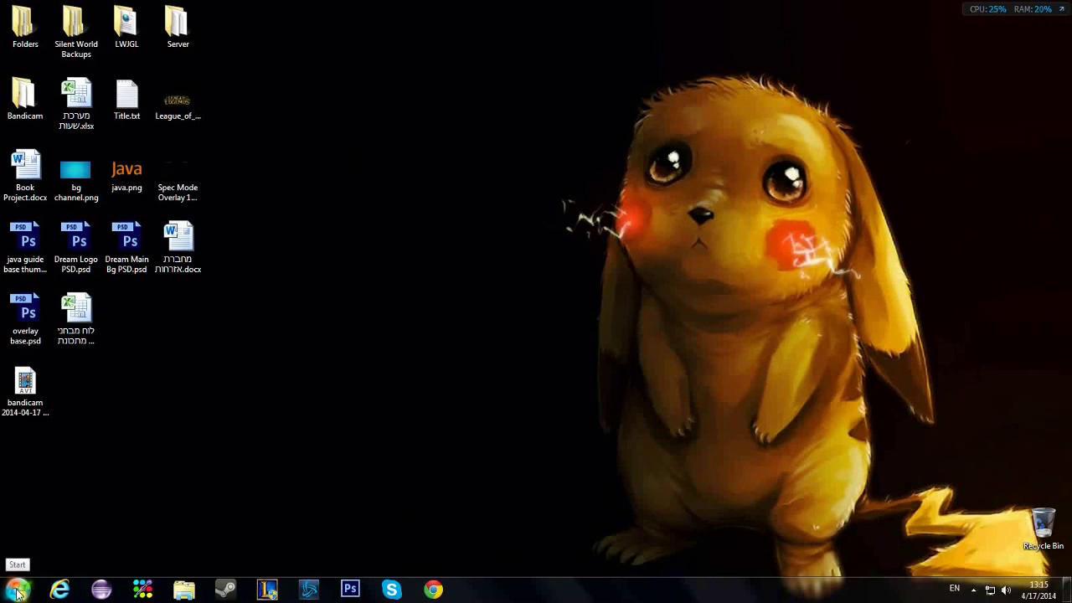
Search %temp% from the Start menu to open the user's local Temp folder
{"action": "left_click", "coordinate": [17, 591]}
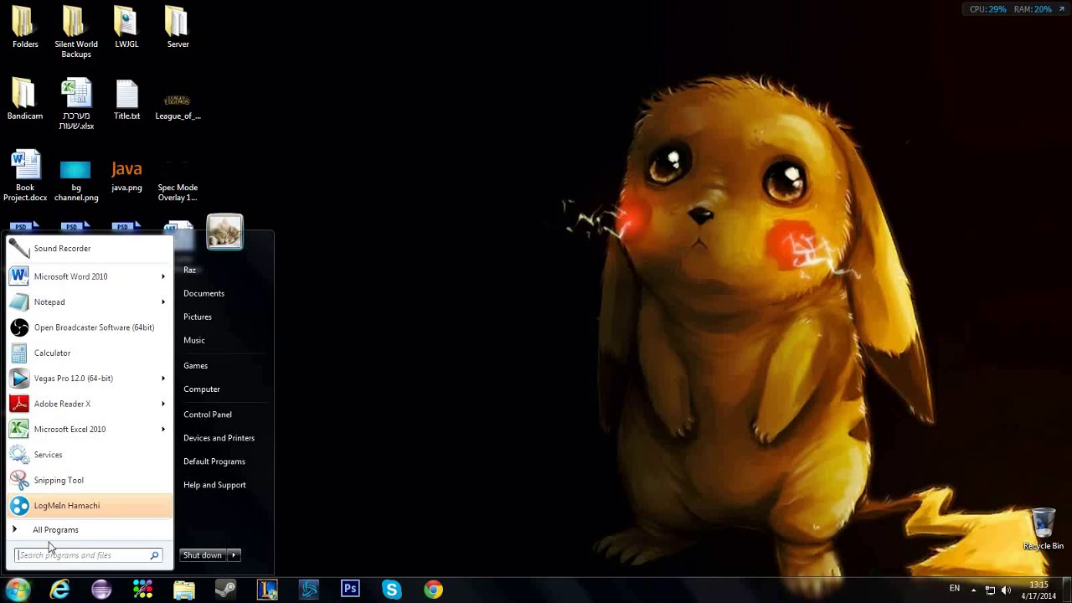
{"action": "type", "text": "%"}
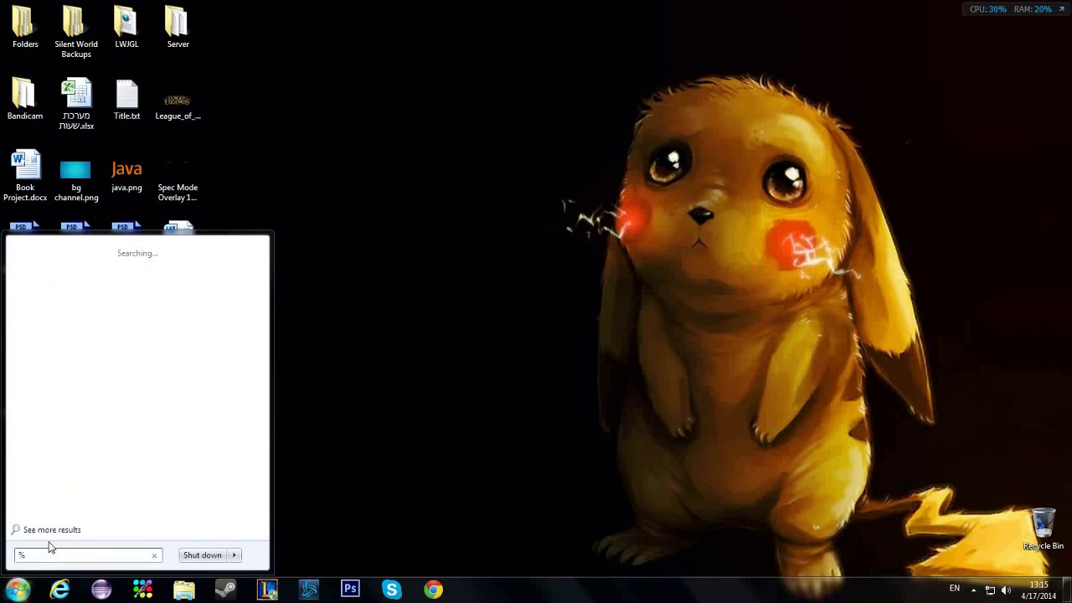
{"action": "type", "text": "mp%"}
{"action": "key", "text": "Return"}
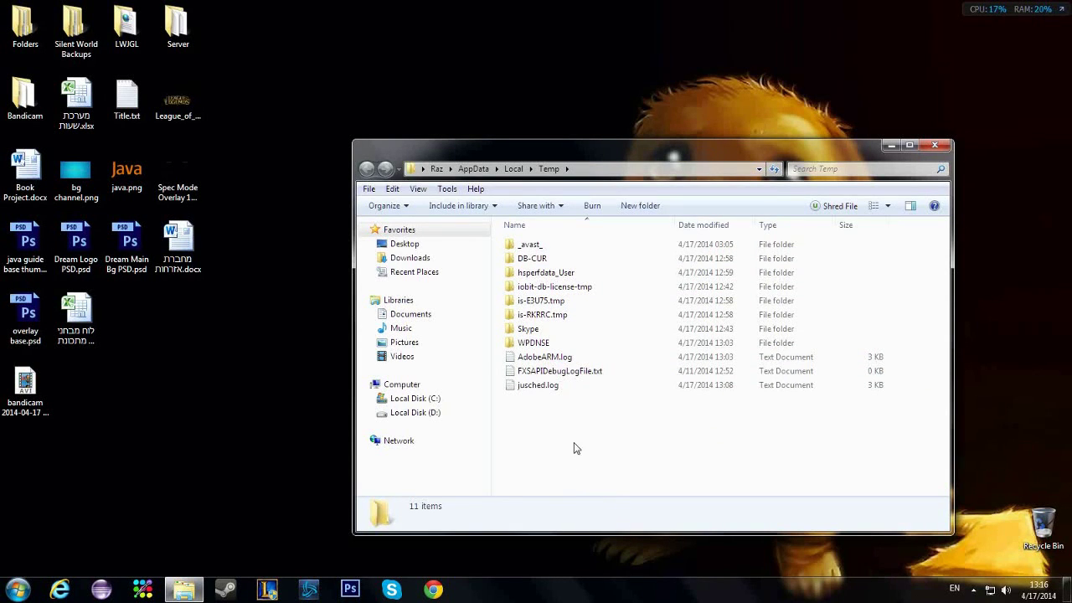
Delete all eleven Temp items, skipping the in-use FXSAPIDebugLogFile.txt
{"action": "key", "text": "ctrl+a"}
{"action": "key", "text": "Delete"}
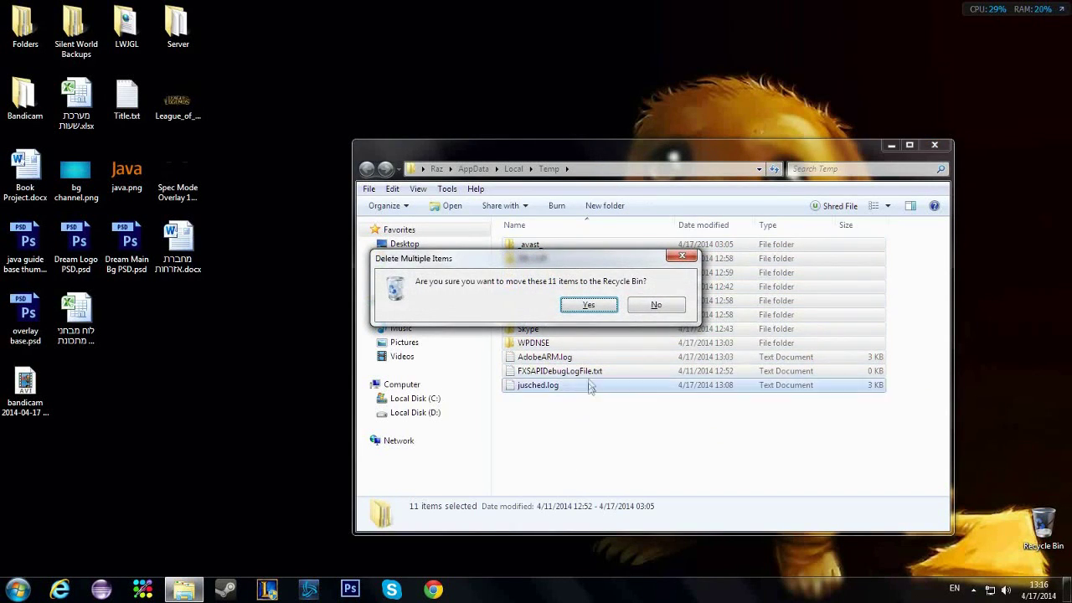
{"action": "left_click", "coordinate": [586, 306]}
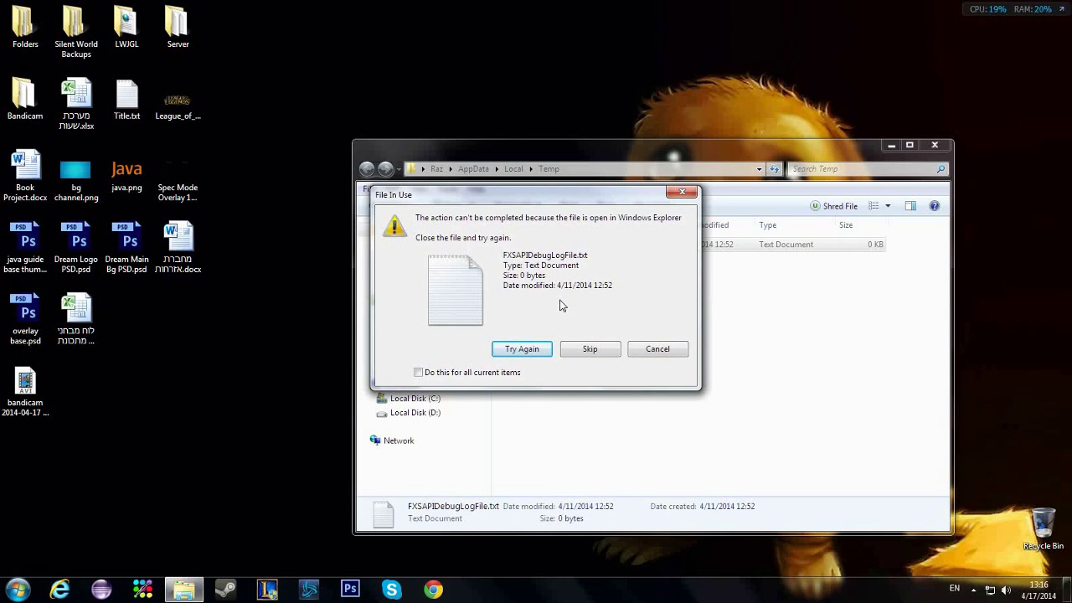
{"action": "left_click", "coordinate": [648, 352]}
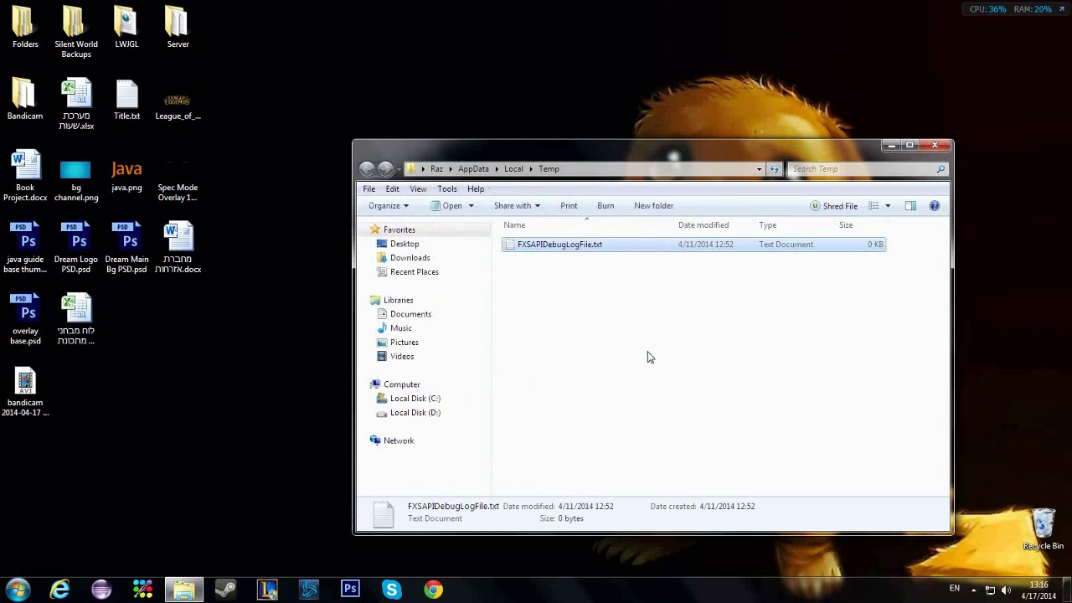